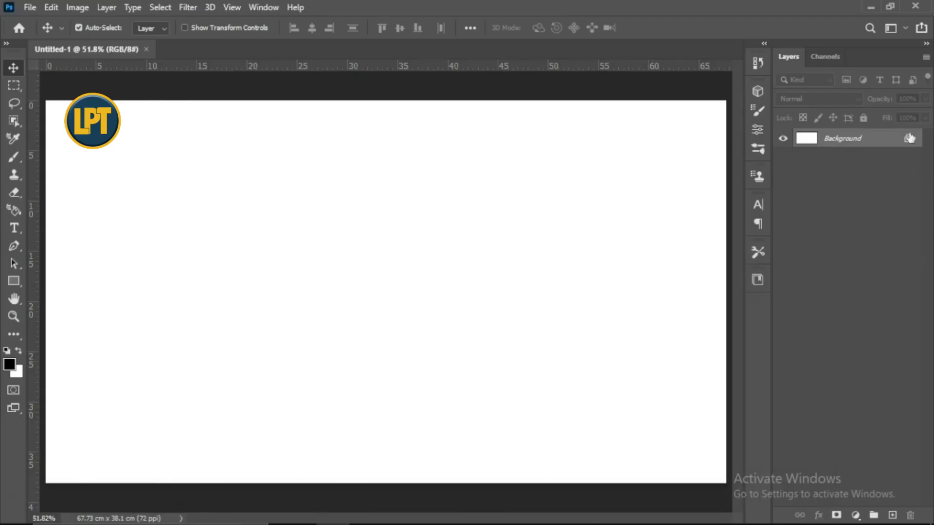
# Step: Unlock the background into Layer 0 and turn on a Color Overlay in its blending options
pyautogui.click(908, 140)
pyautogui.rightClick(905, 135)
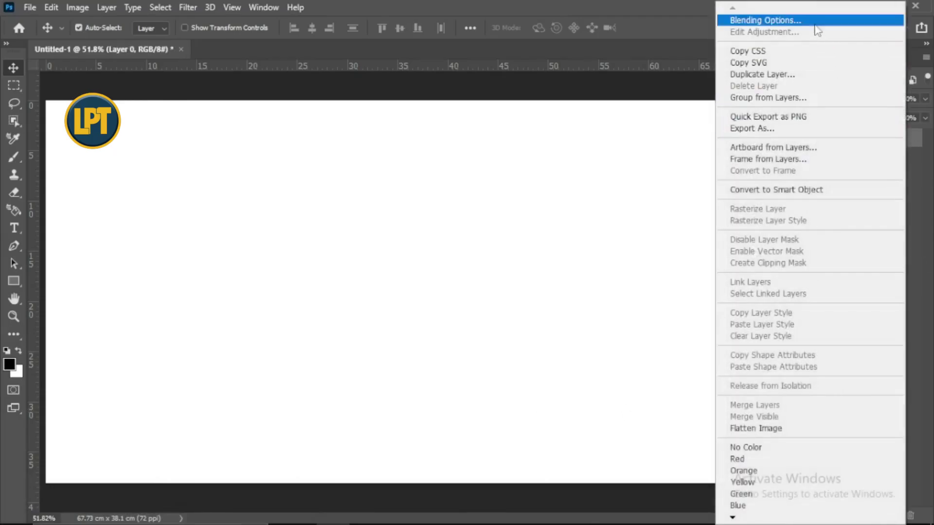
pyautogui.click(813, 22)
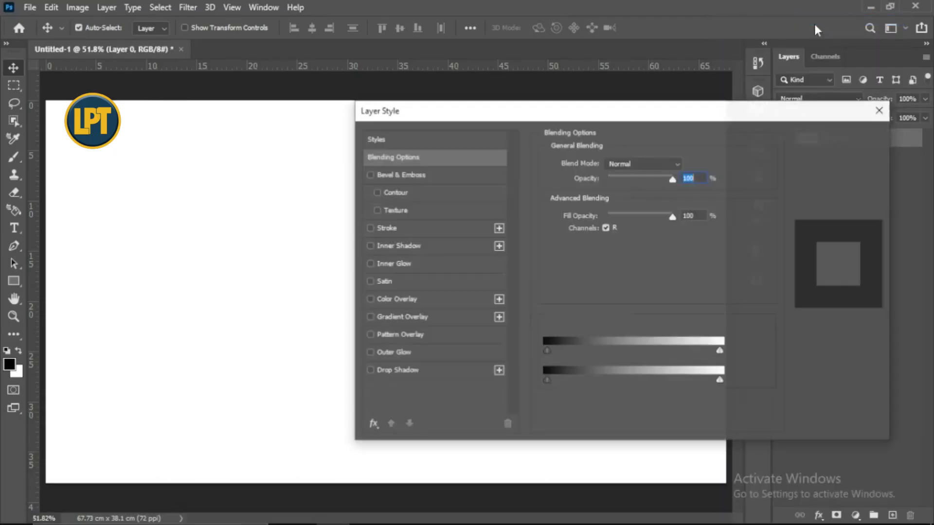
pyautogui.click(433, 298)
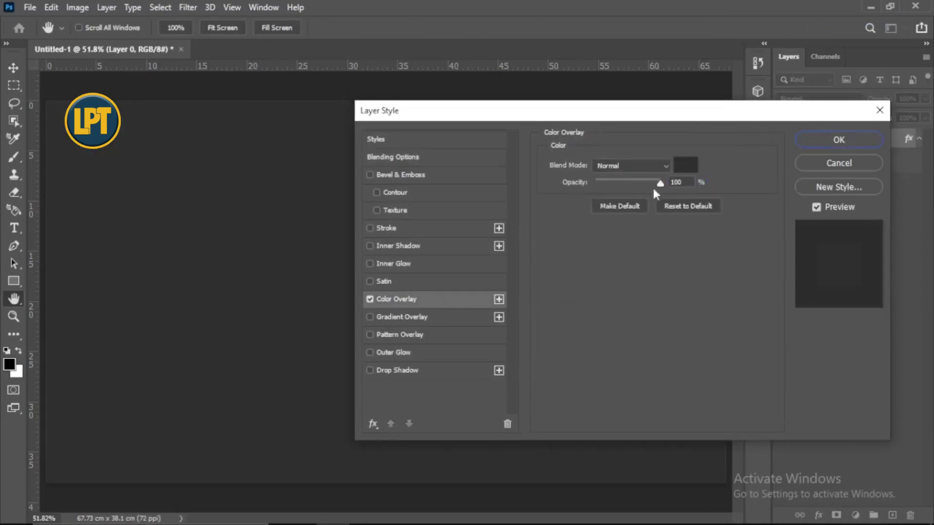
# Step: Set the overlay colour to dark grey 2d2d2d and apply the layer style
pyautogui.click(687, 165)
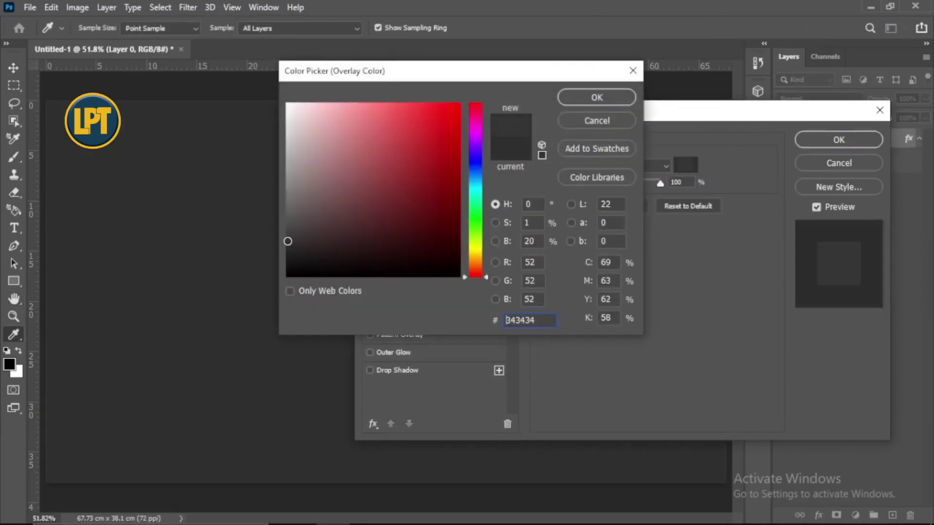
pyautogui.moveTo(287, 241); pyautogui.dragTo(284, 248)
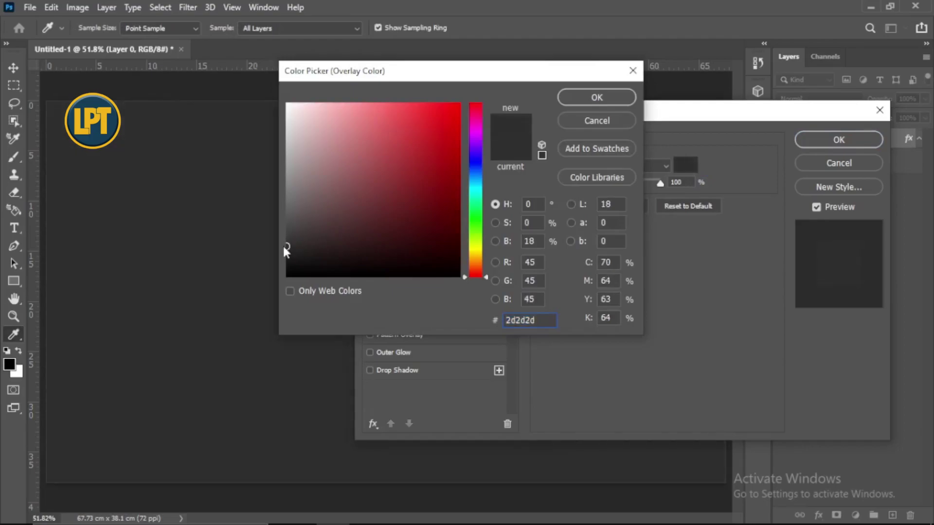
pyautogui.click(597, 97)
pyautogui.click(839, 140)
# Step: Apply the Filter Gallery's Texturizer to Layer 0 and convert Layer 0 to a smart object
pyautogui.click(187, 8)
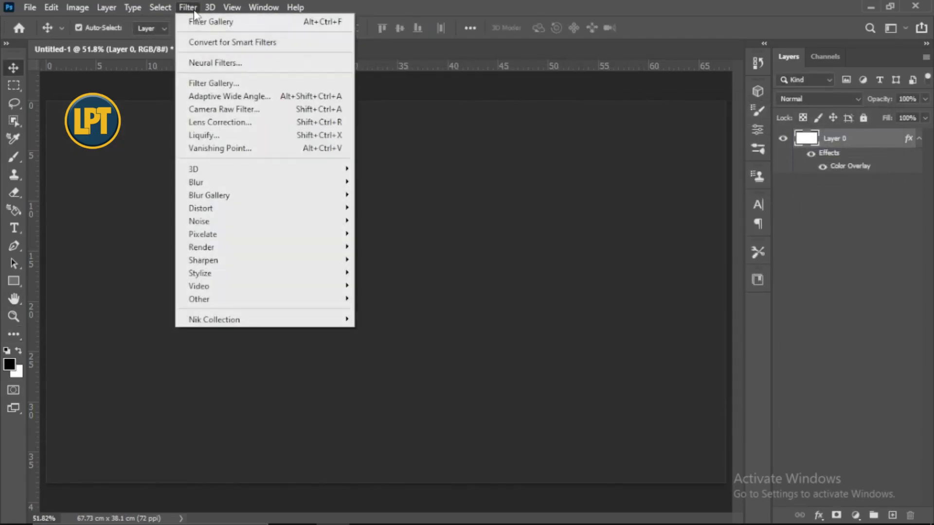
pyautogui.click(204, 84)
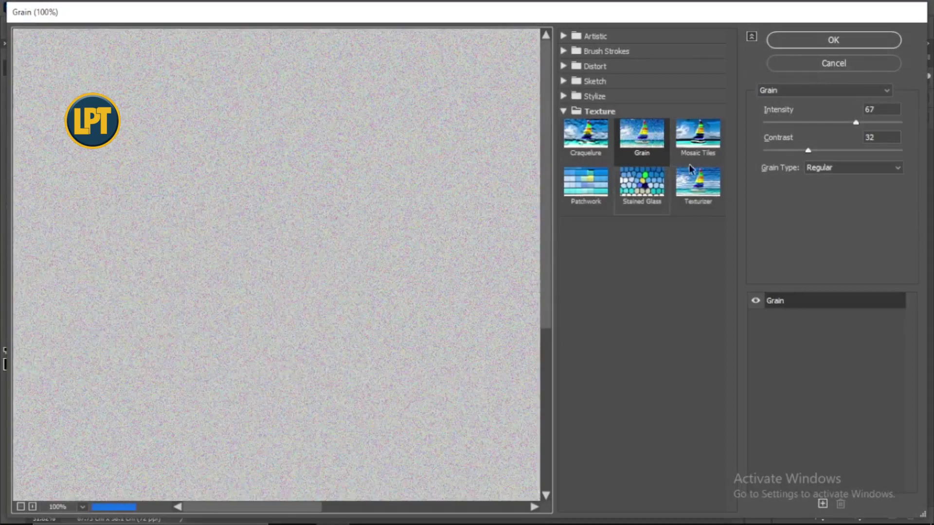
pyautogui.click(706, 179)
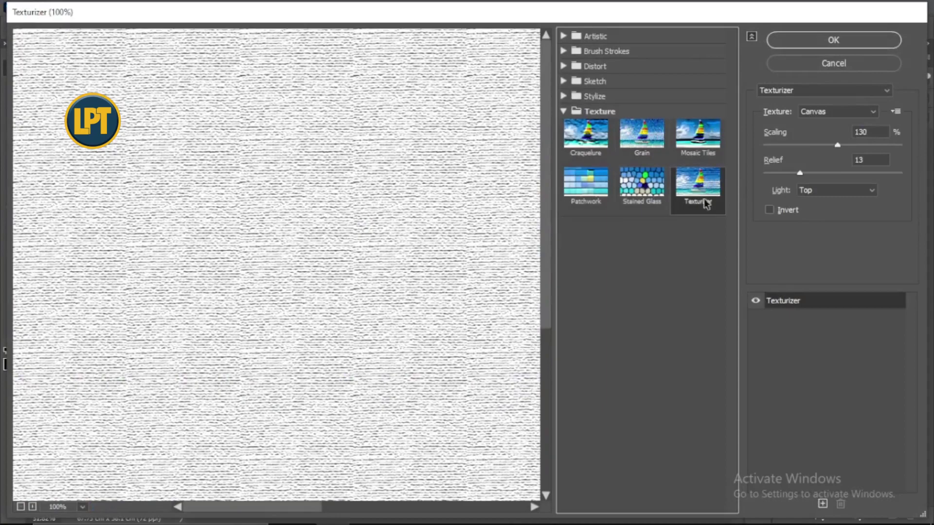
pyautogui.click(851, 42)
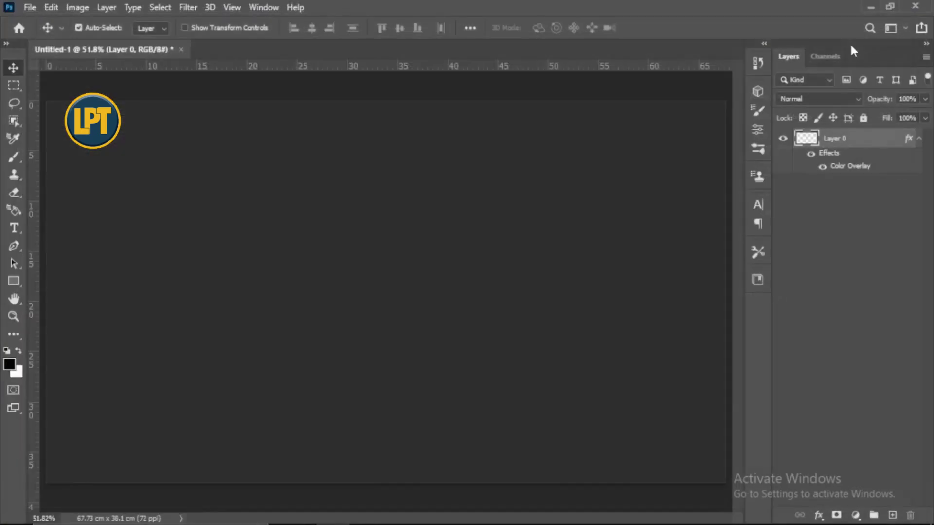
pyautogui.rightClick(859, 142)
pyautogui.click(778, 191)
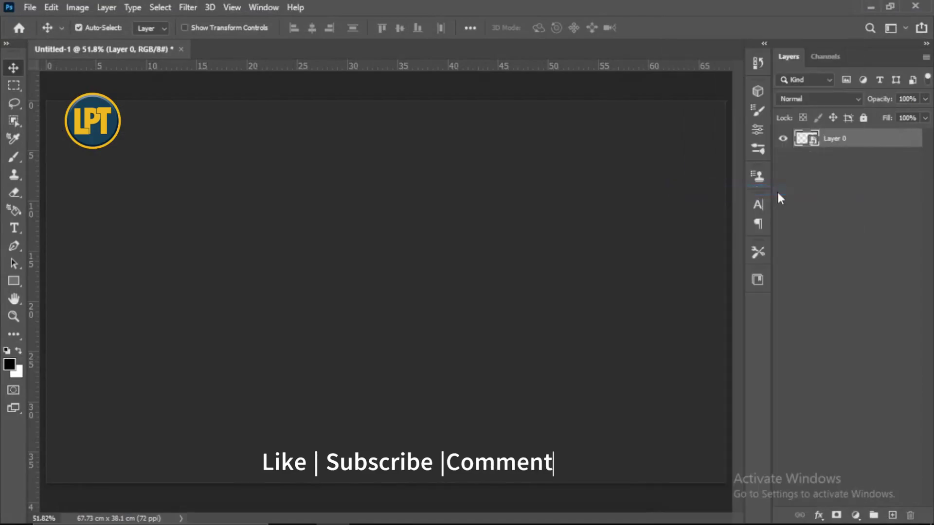
# Step: Type the heading 'Welcome To Lampsgraphy Photoshop Tutorials', commit it, and nudge it down and left
pyautogui.press('t')
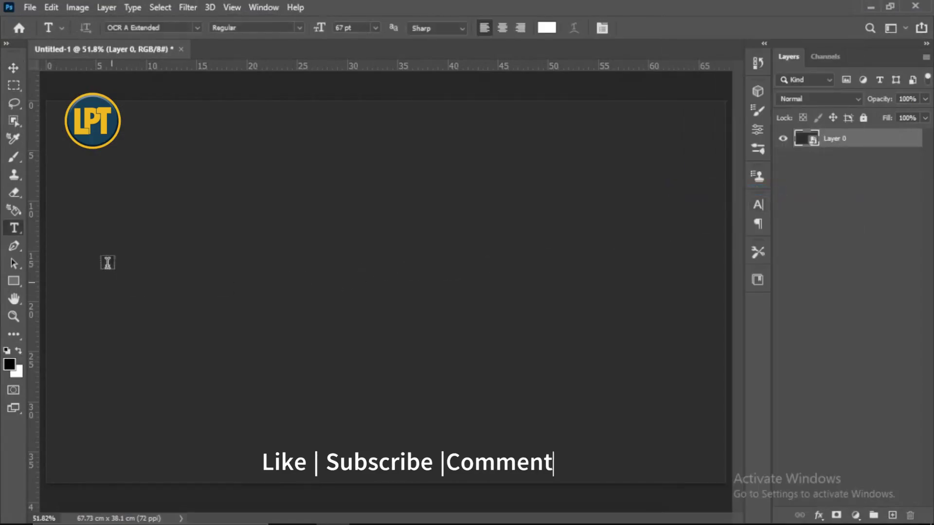
pyautogui.click(97, 240)
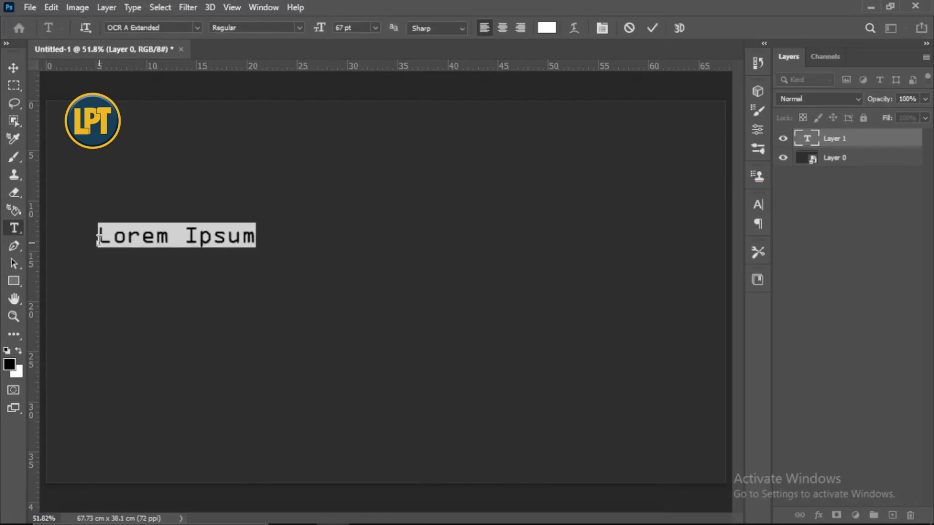
pyautogui.write('Wel')
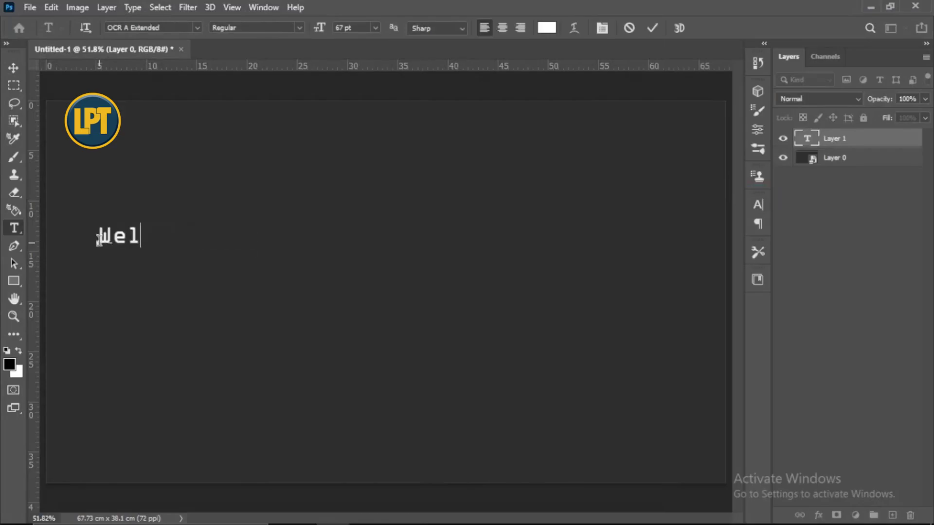
pyautogui.write('come')
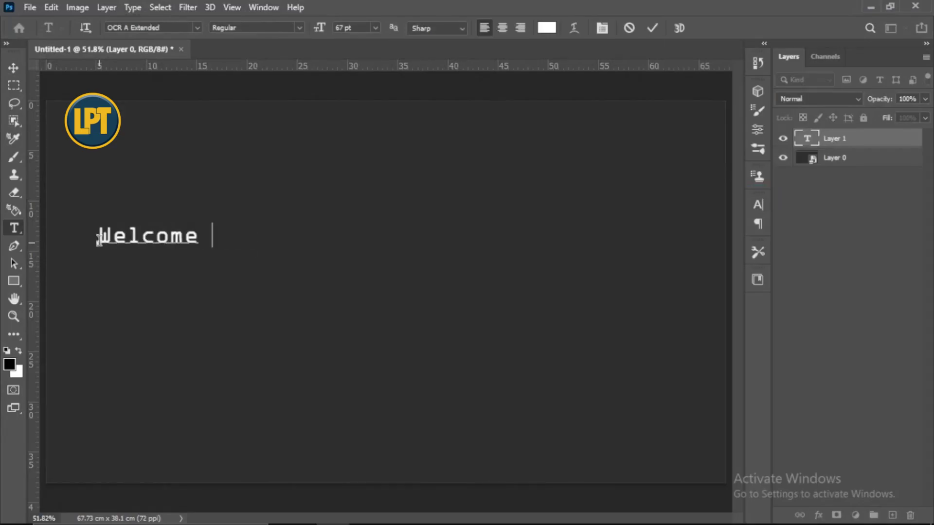
pyautogui.write(' To  ')
pyautogui.write('ampsgraphy P')
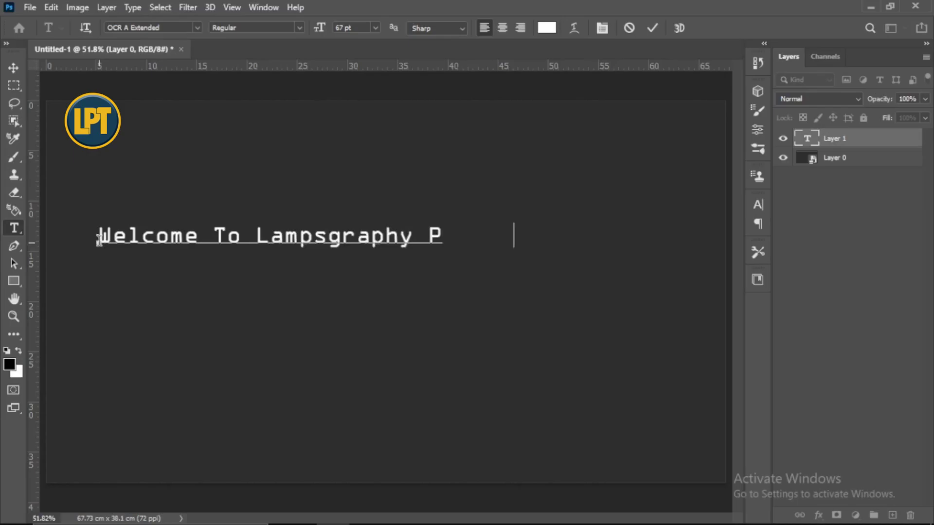
pyautogui.write('hotoshop')
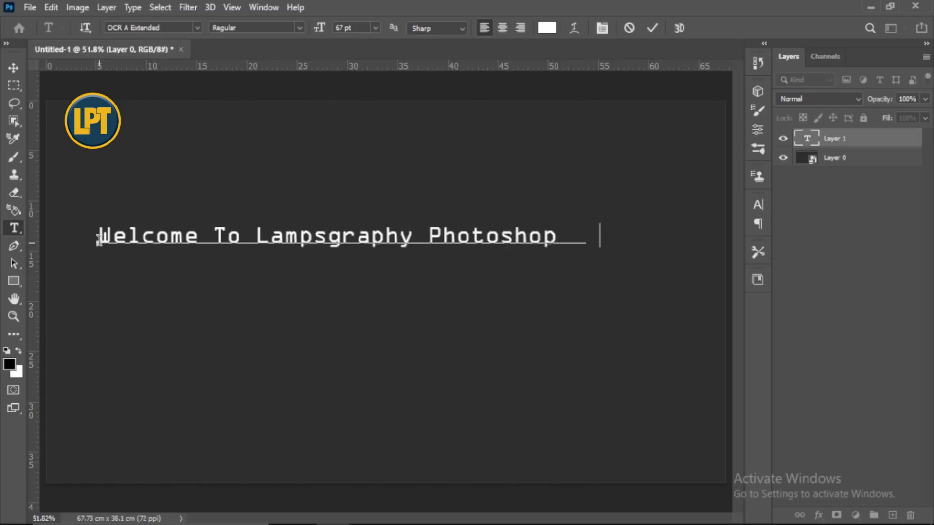
pyautogui.write('   Tutorials')
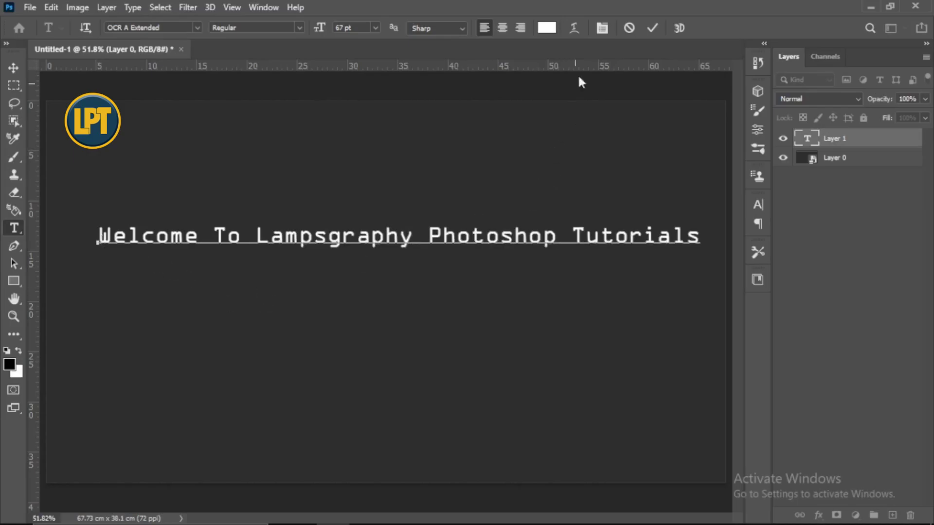
pyautogui.click(652, 28)
pyautogui.press('v')
pyautogui.moveTo(611, 246)
pyautogui.mouseDown()
pyautogui.moveTo(593, 265)
pyautogui.moveTo(585, 253)
pyautogui.moveTo(597, 259)
pyautogui.moveTo(594, 251)
pyautogui.mouseUp()
# Step: Type 'Don't Forget To Subscribe' as a new text layer below the heading and commit it
pyautogui.press('t')
pyautogui.click(214, 298)
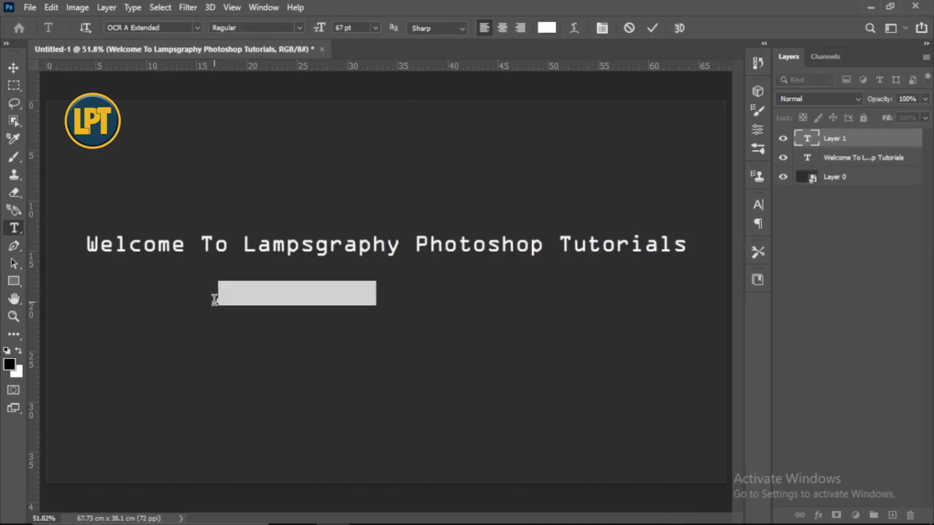
pyautogui.click(214, 299)
pyautogui.write("Don'")
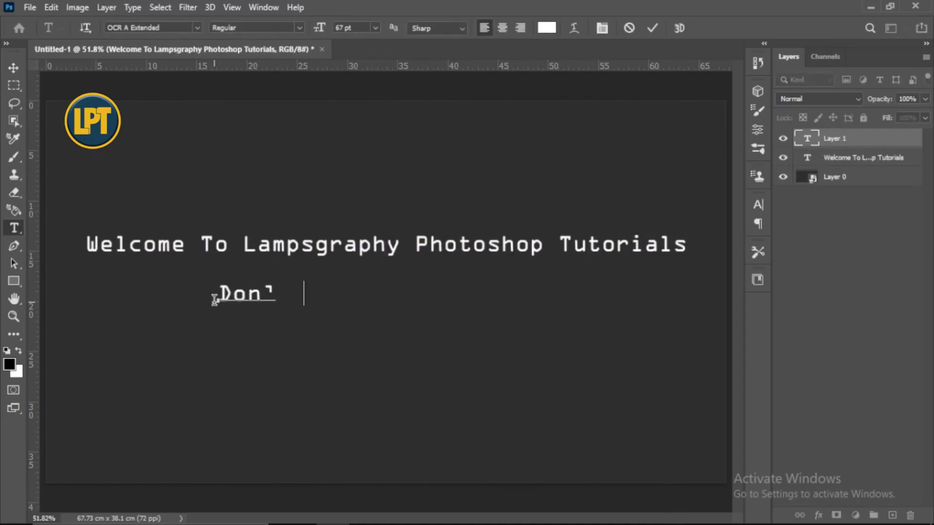
pyautogui.write('t F       o ')
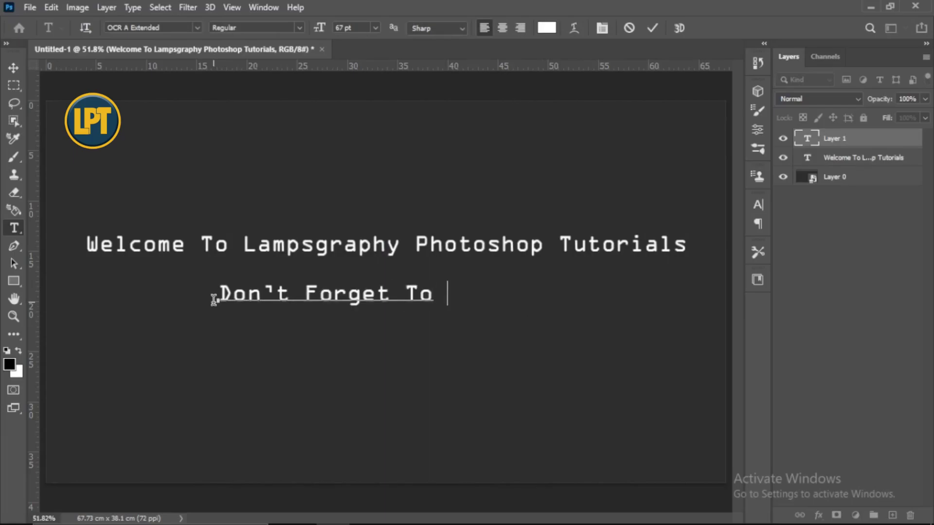
pyautogui.write('Subscribe')
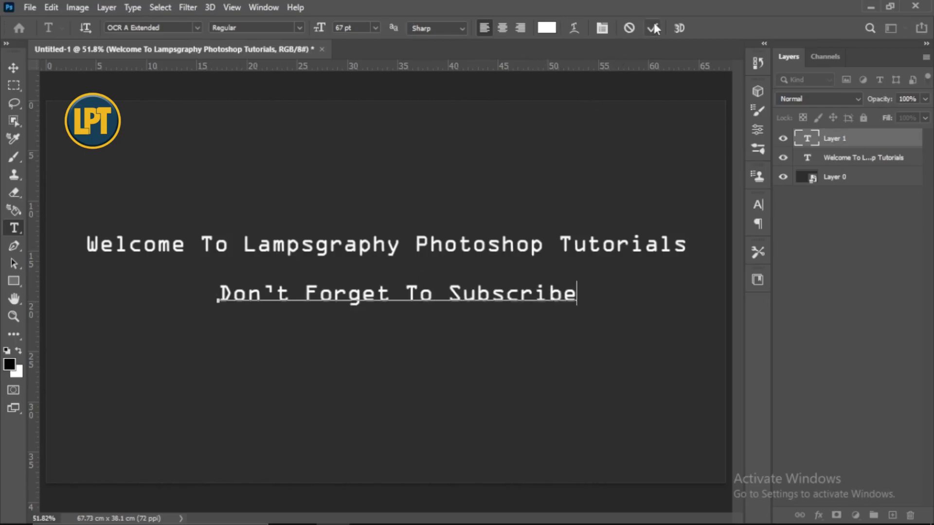
pyautogui.click(654, 27)
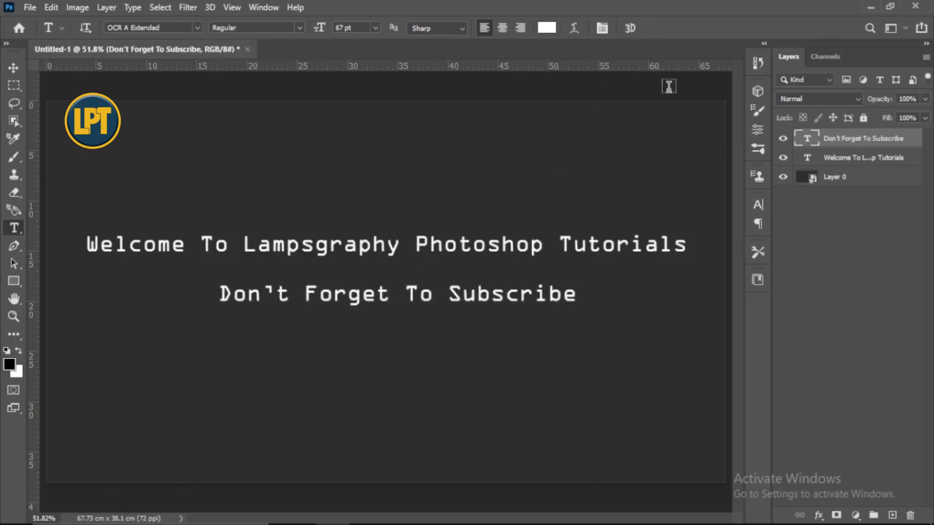
# Step: Centre the subscribe line under the heading and place its layer below the Welcome layer
pyautogui.press('v')
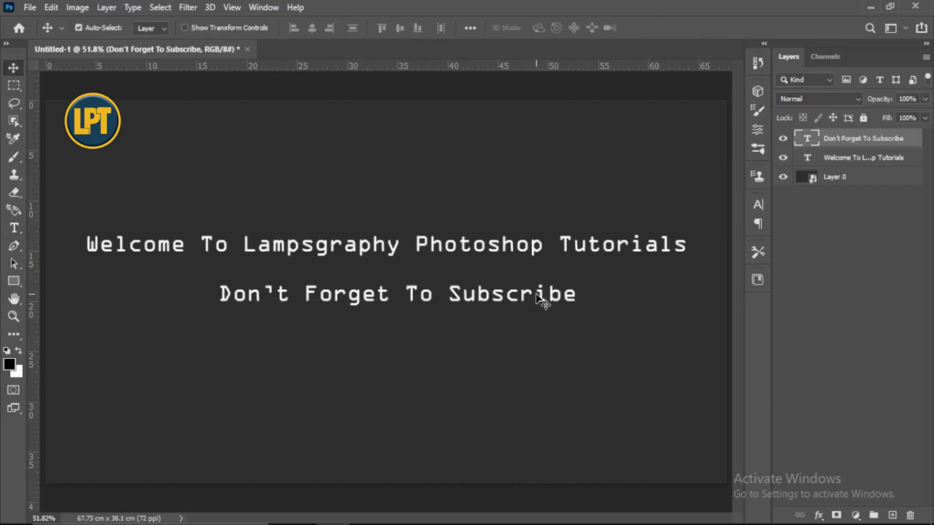
pyautogui.moveTo(522, 301)
pyautogui.mouseDown()
pyautogui.moveTo(537, 286)
pyautogui.moveTo(528, 297)
pyautogui.mouseUp()
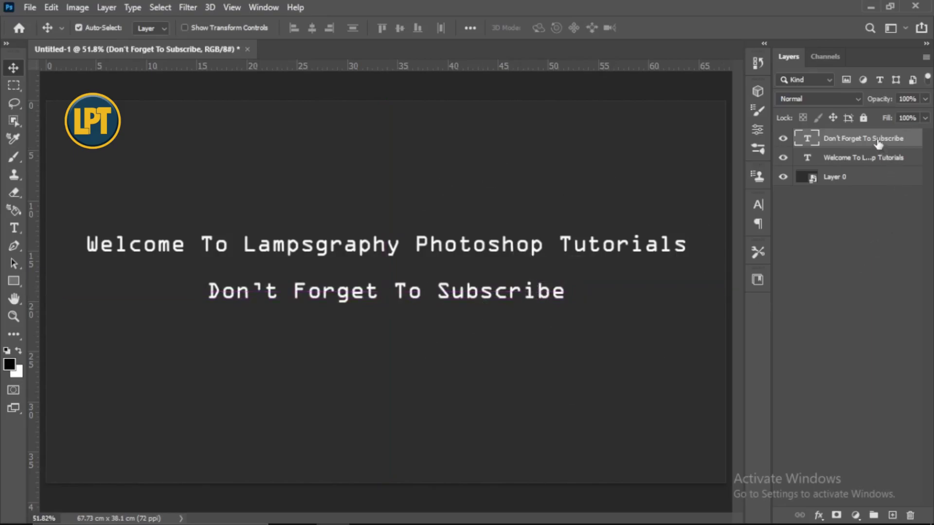
pyautogui.moveTo(879, 143); pyautogui.dragTo(879, 166)
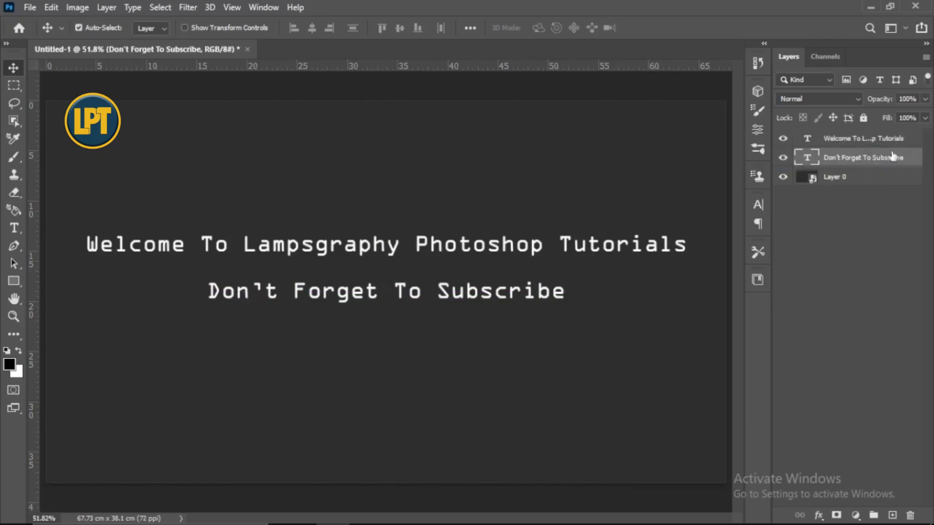
pyautogui.click(851, 141)
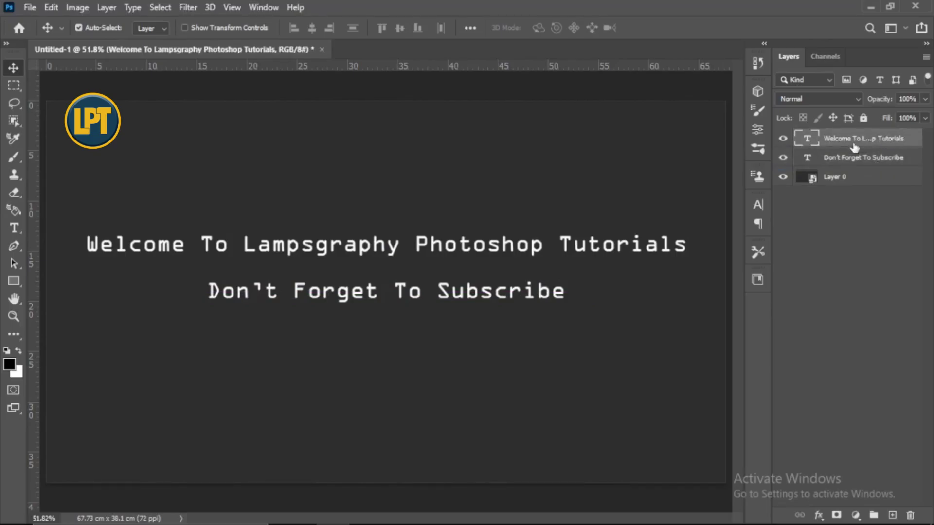
# Step: Convert the Welcome layer to a smart object and marquee a rectangle around its text
pyautogui.rightClick(854, 148)
pyautogui.click(827, 175)
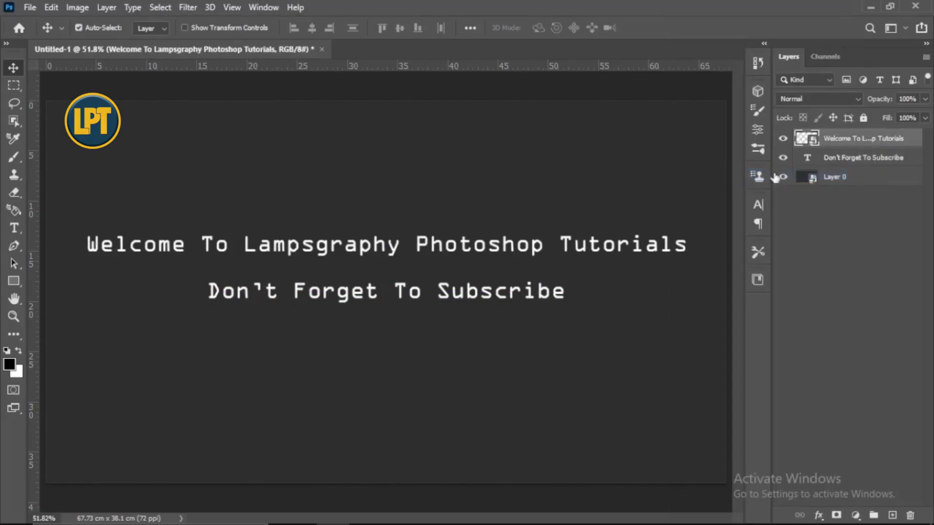
pyautogui.click(14, 85)
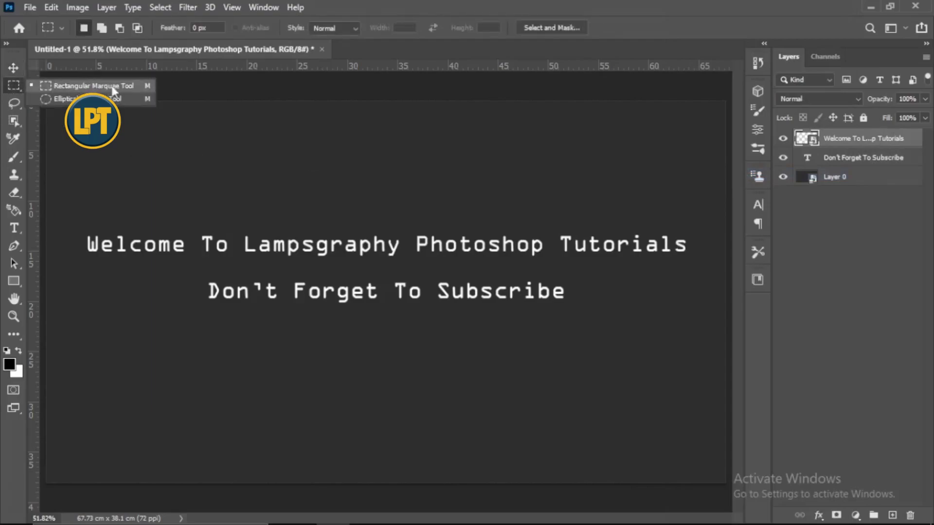
pyautogui.click(113, 90)
pyautogui.moveTo(70, 219); pyautogui.dragTo(704, 272)
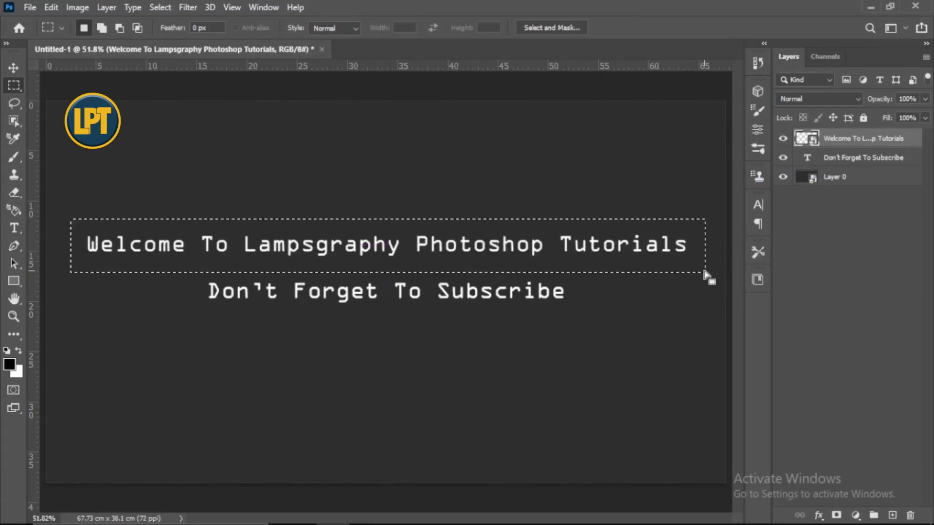
# Step: Add a layer mask from the selection and invert it to hide the Welcome text
pyautogui.click(836, 516)
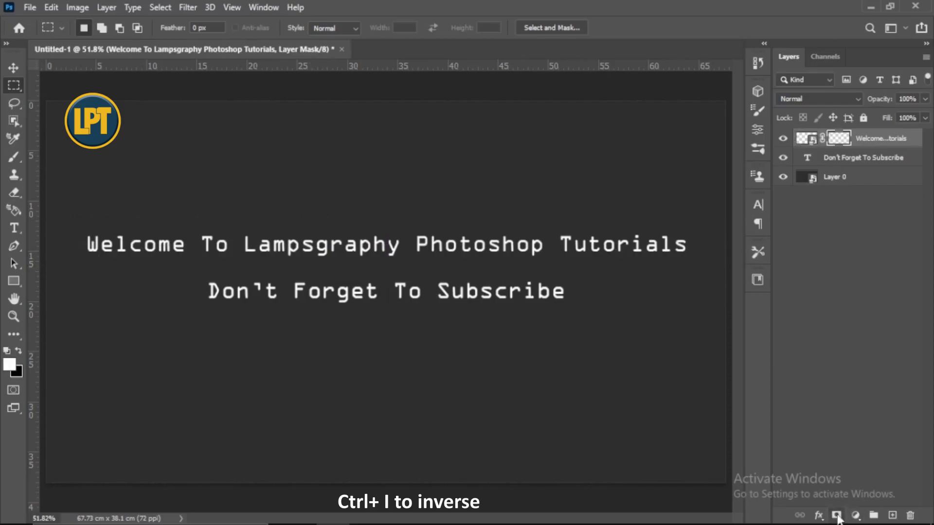
pyautogui.hotkey('ctrl', 'i')
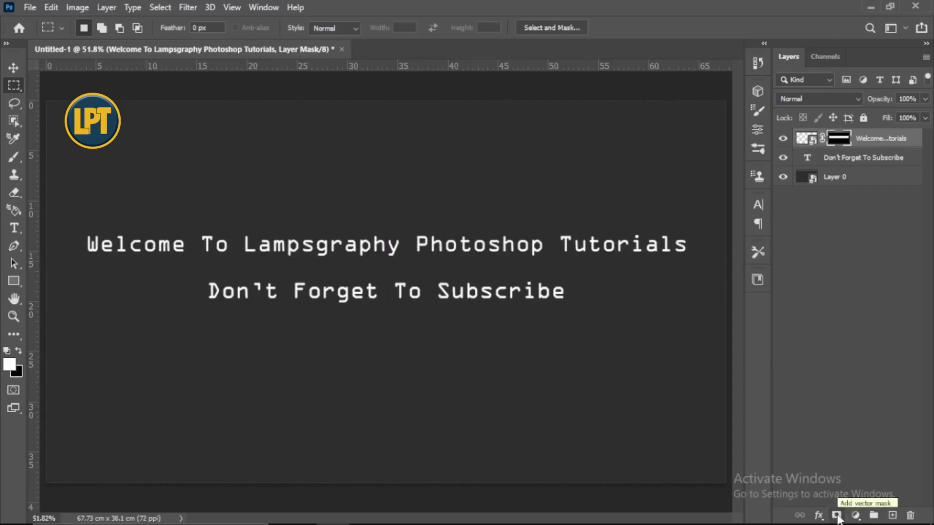
pyautogui.click(836, 516)
pyautogui.hotkey('ctrl', 'i')
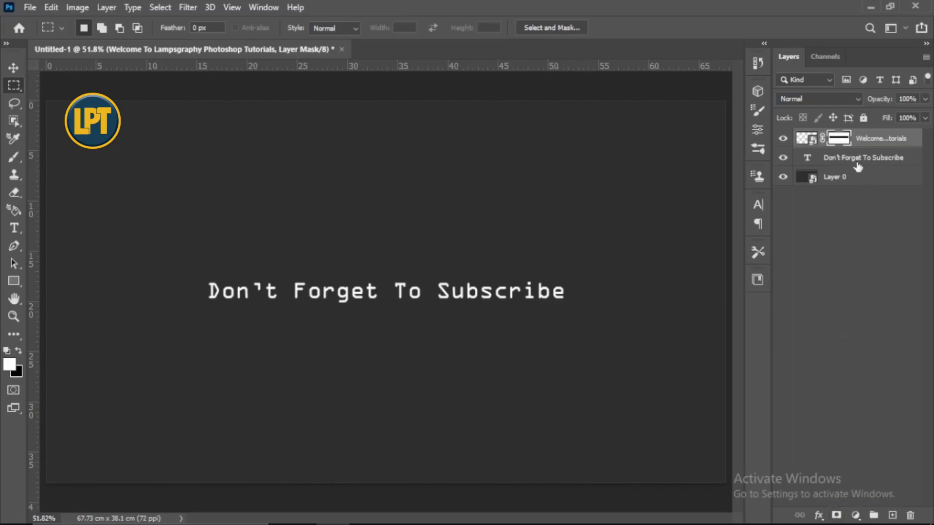
# Step: Convert the Don't Forget To Subscribe layer to a smart object and marquee a rectangle around it
pyautogui.click(875, 163)
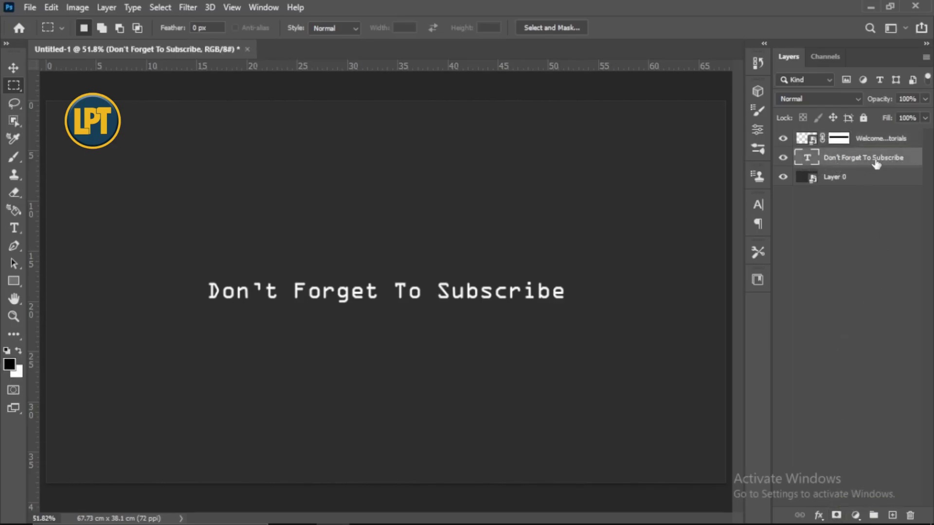
pyautogui.rightClick(875, 163)
pyautogui.click(784, 174)
pyautogui.rightClick(14, 86)
pyautogui.click(100, 90)
pyautogui.moveTo(195, 268); pyautogui.dragTo(589, 335)
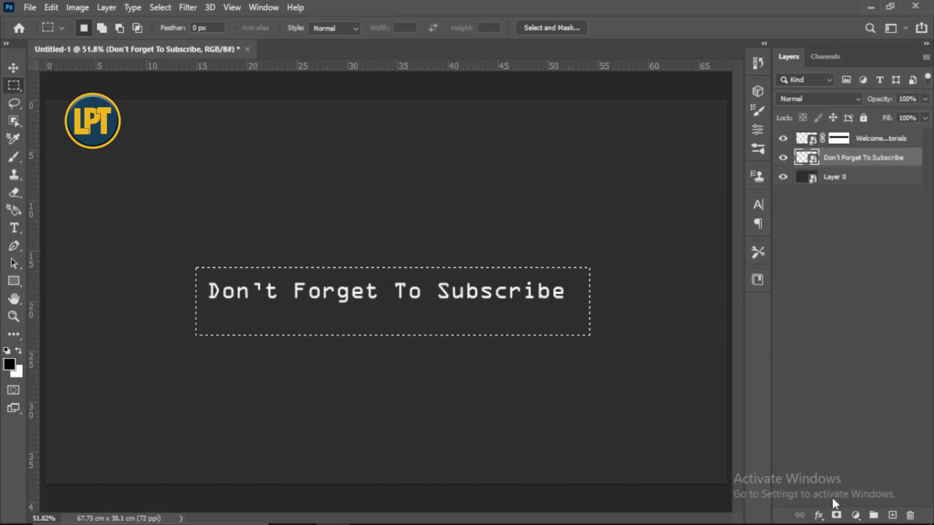
# Step: Add an inverted layer mask hiding the subscribe line and unlink the Welcome mask
pyautogui.click(836, 515)
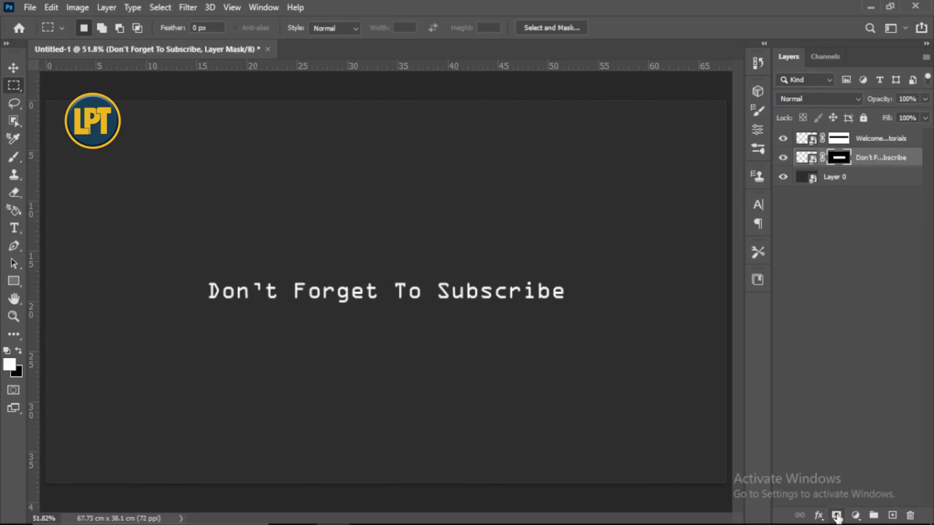
pyautogui.hotkey('ctrl', 'i')
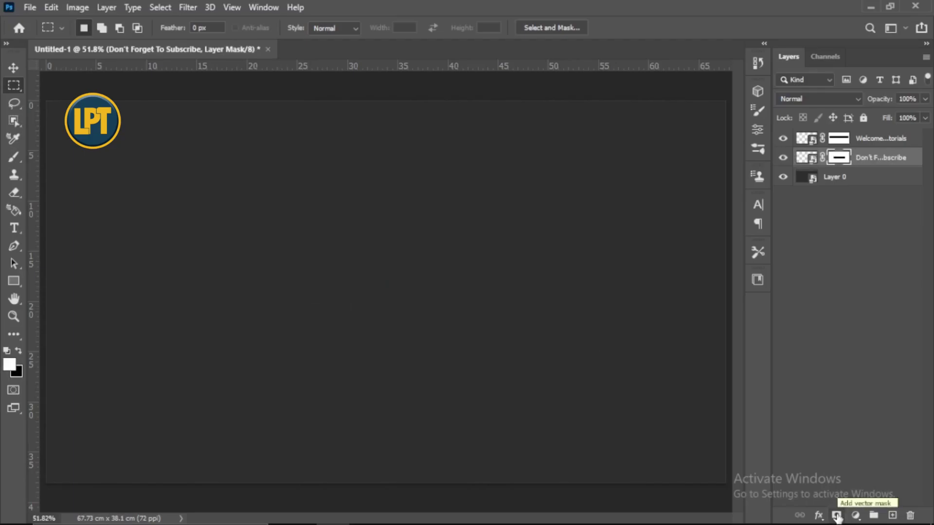
pyautogui.click(822, 138)
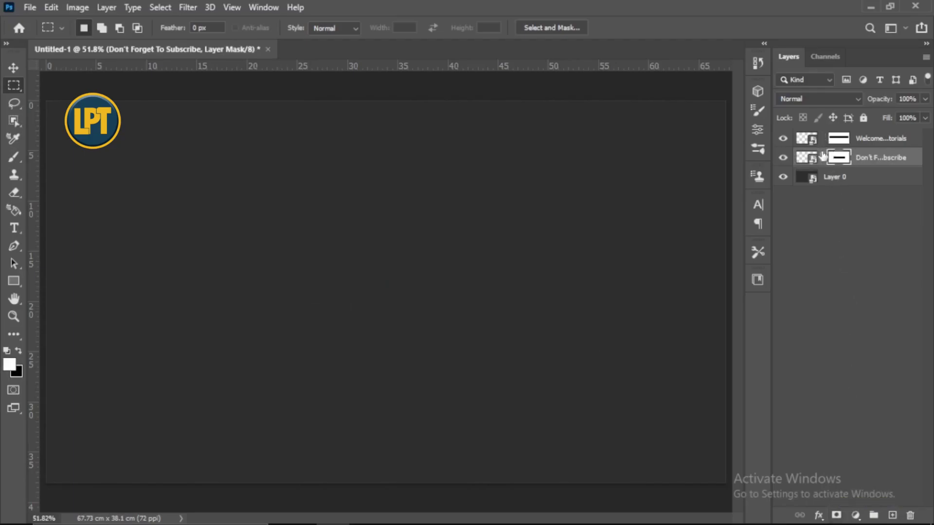
# Step: Select Layer 0 and show the Timeline panel from the Window menu
pyautogui.click(866, 182)
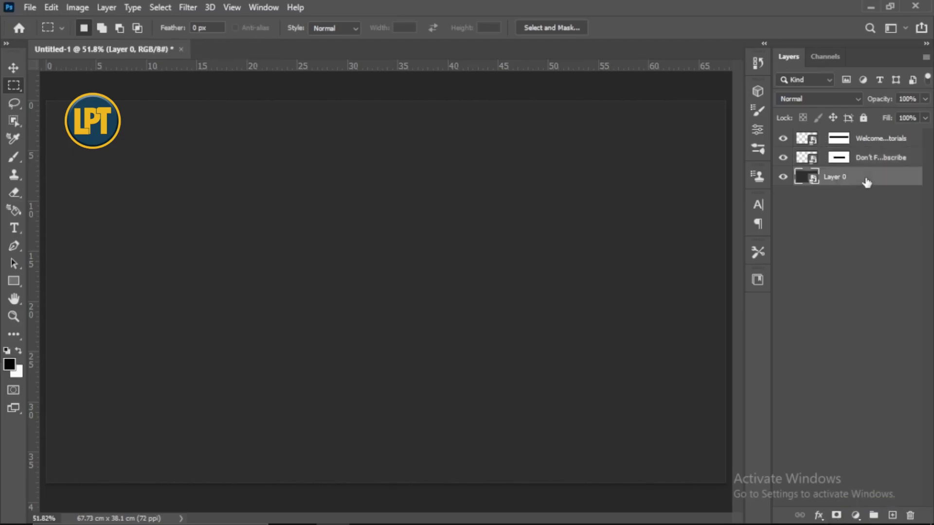
pyautogui.click(273, 7)
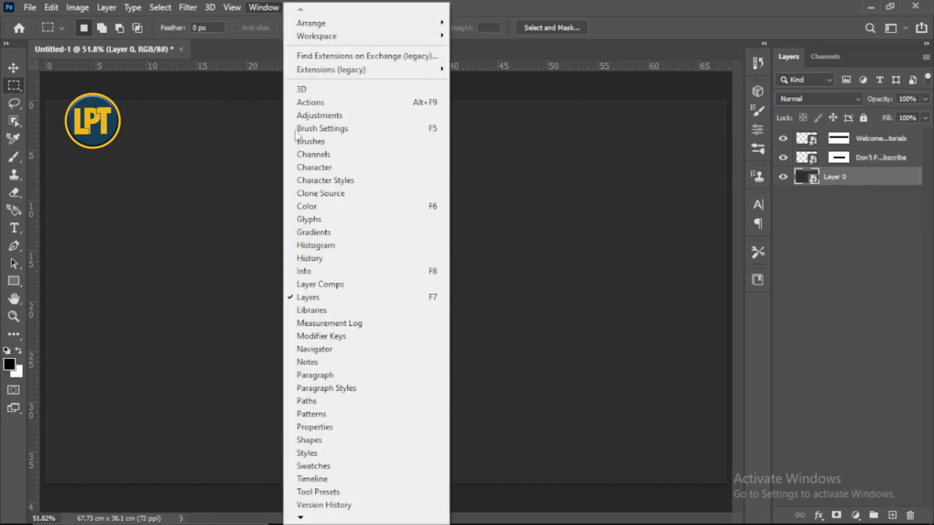
pyautogui.click(311, 479)
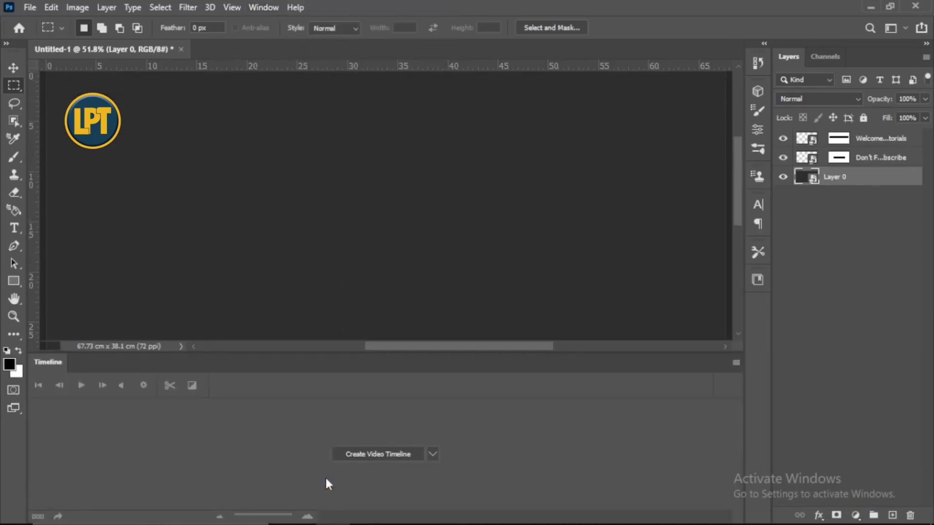
# Step: Create a video timeline and extend the Layer 0, subscribe and Welcome clips to 08:00
pyautogui.click(392, 457)
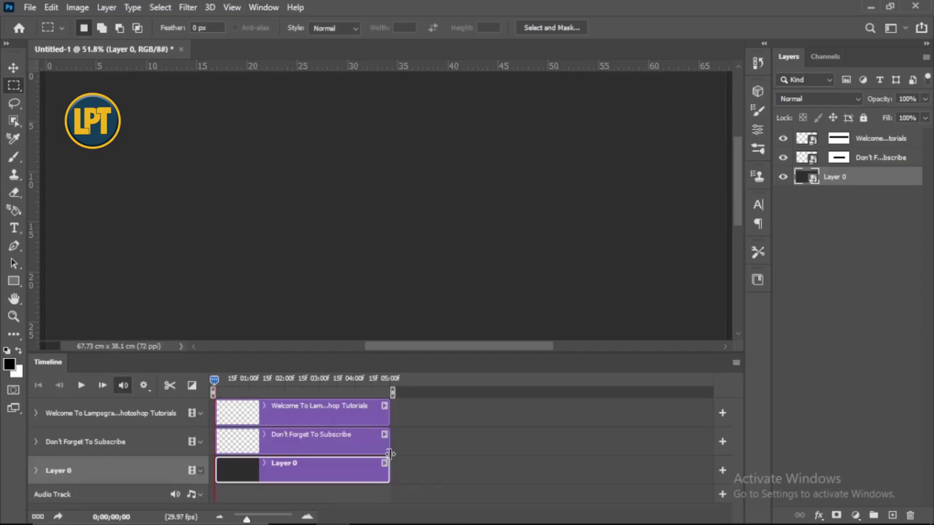
pyautogui.moveTo(388, 463); pyautogui.dragTo(496, 468)
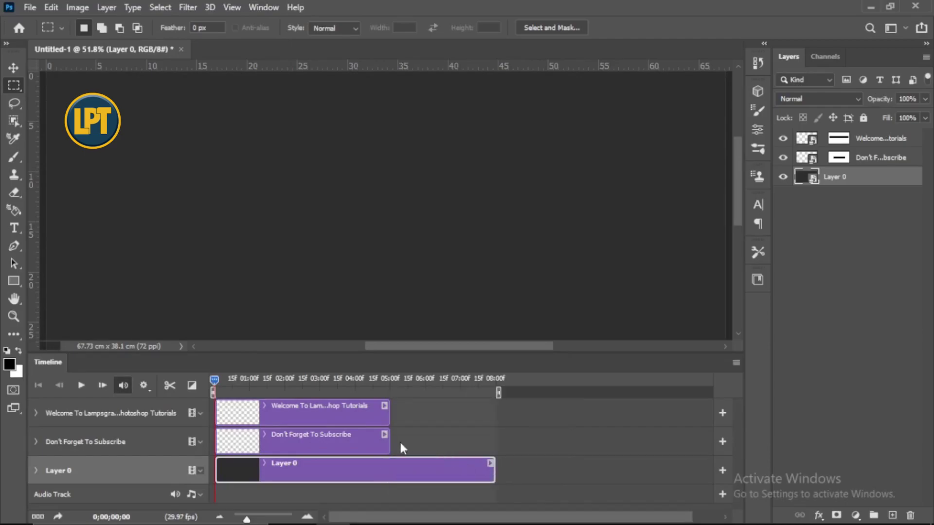
pyautogui.moveTo(387, 442); pyautogui.dragTo(495, 442)
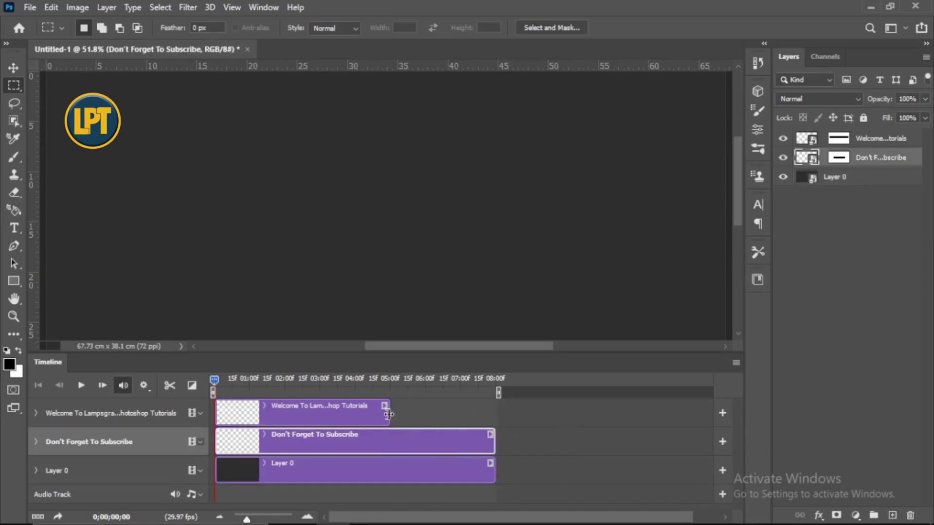
pyautogui.moveTo(389, 414); pyautogui.dragTo(494, 419)
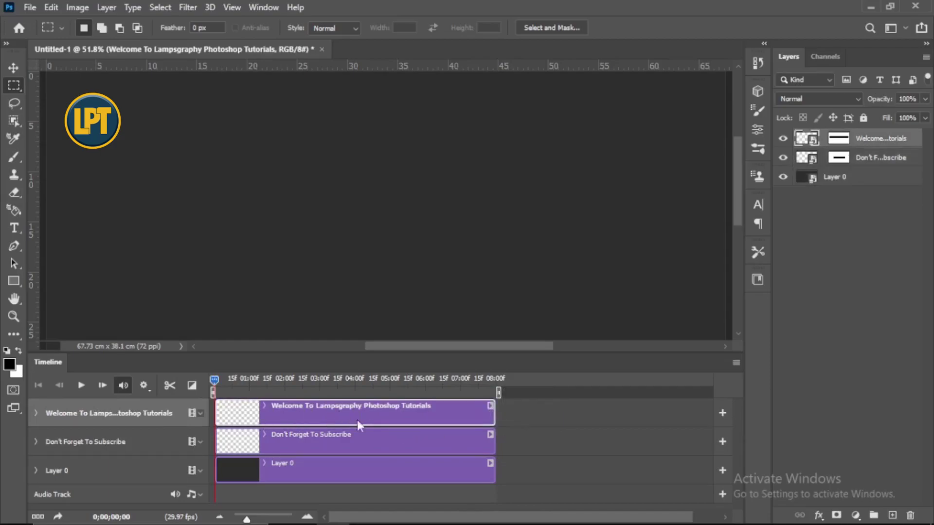
# Step: Set a Layer Mask Position keyframe on the Welcome track at 0 and move the playhead to about 4 seconds
pyautogui.click(36, 411)
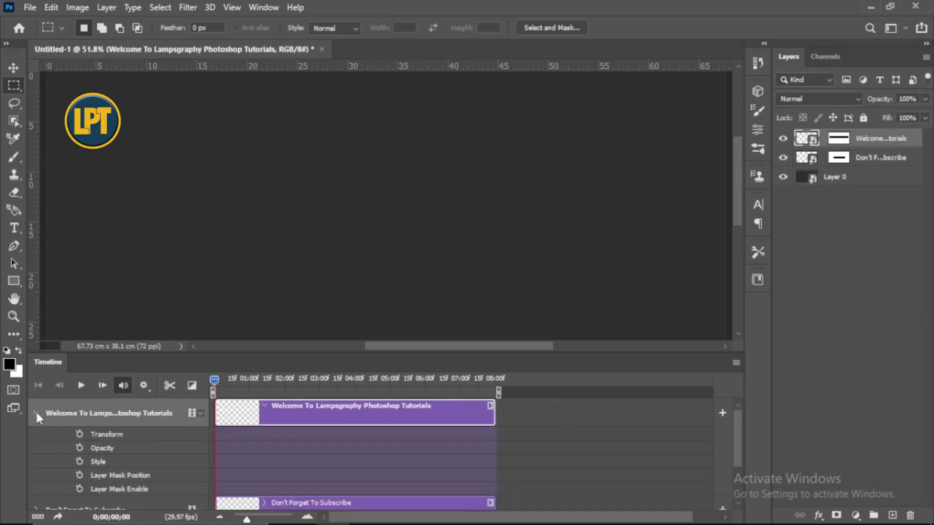
pyautogui.click(80, 475)
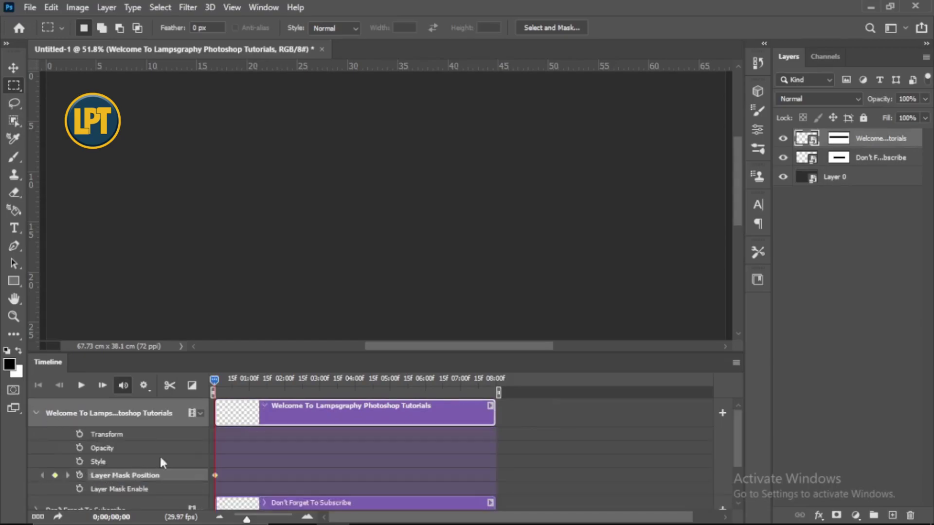
pyautogui.moveTo(238, 384); pyautogui.dragTo(357, 384)
# Step: Slide the Welcome mask right until the whole heading is revealed at the 4-second keyframe
pyautogui.click(837, 140)
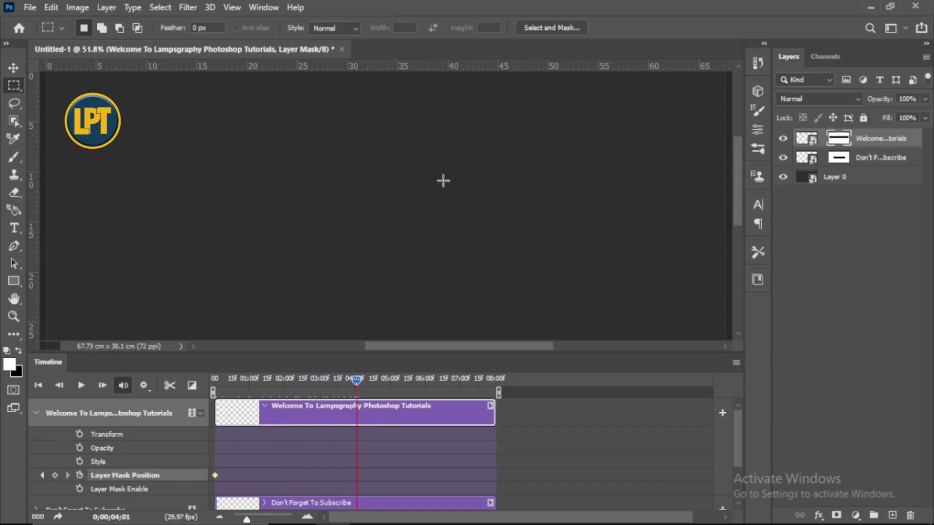
pyautogui.press('v')
pyautogui.moveTo(241, 161); pyautogui.dragTo(514, 162)
pyautogui.moveTo(408, 219); pyautogui.dragTo(729, 200)
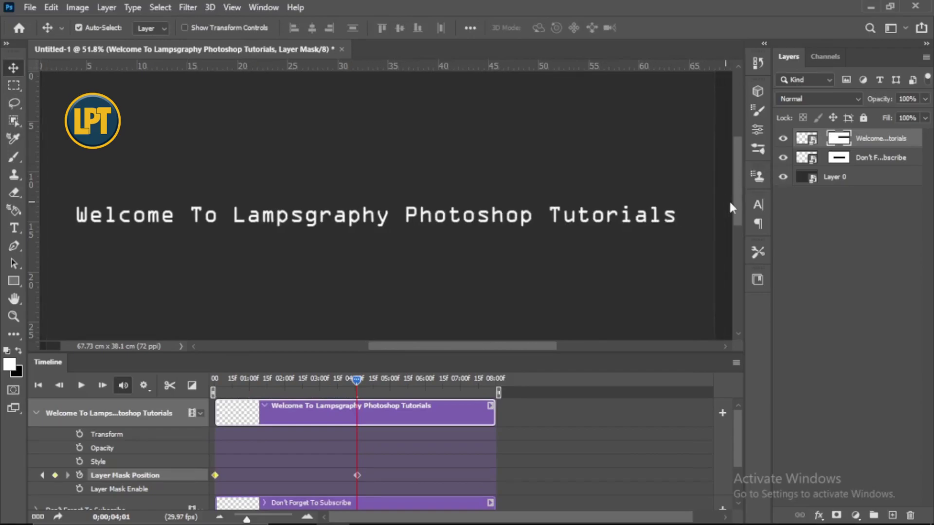
pyautogui.click(838, 158)
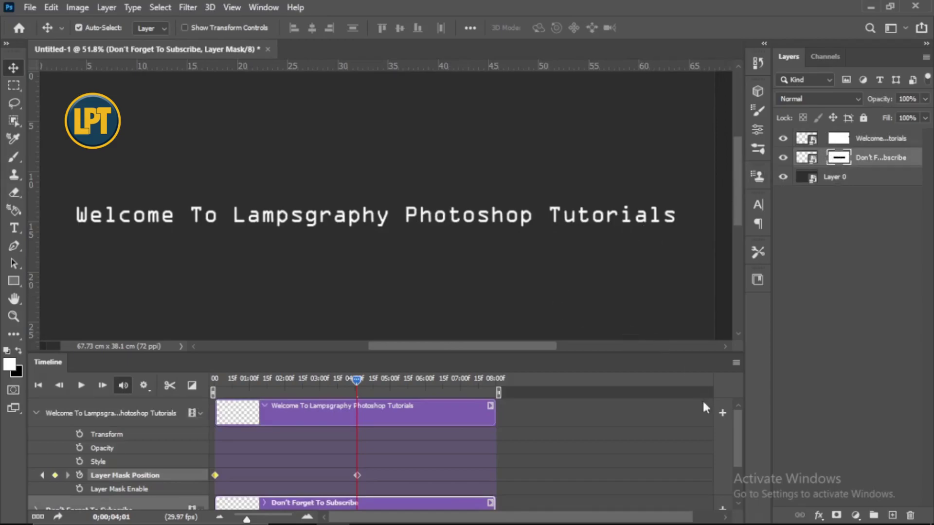
# Step: Start a Layer Mask Position keyframe for the subscribe line at 4;01
pyautogui.moveTo(736, 427); pyautogui.dragTo(735, 462)
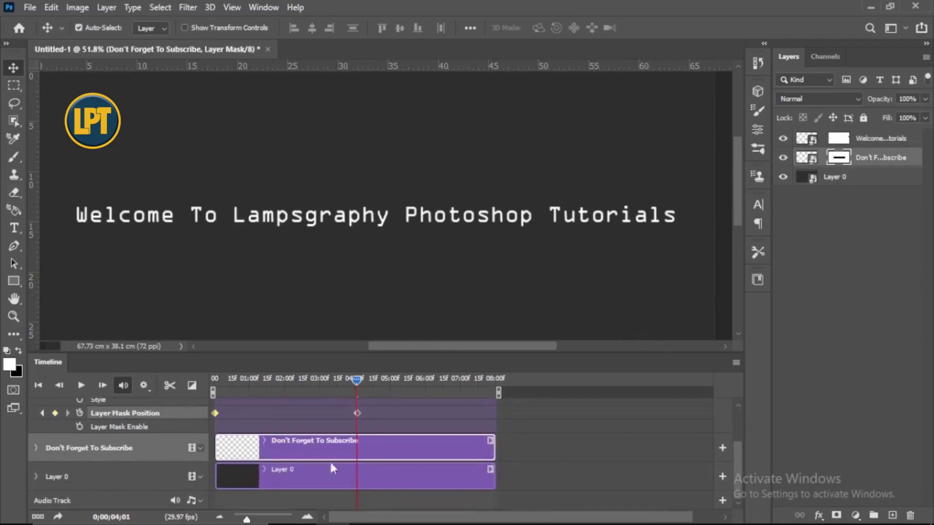
pyautogui.click(35, 448)
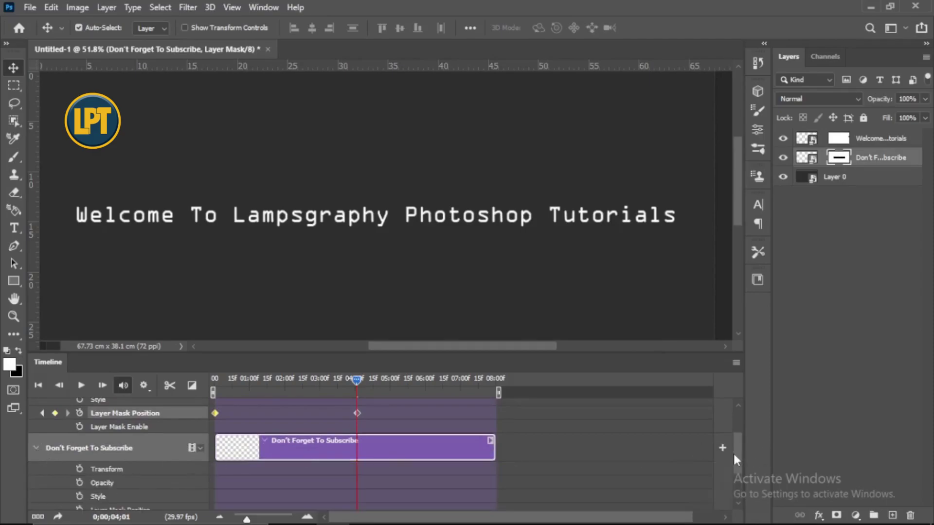
pyautogui.moveTo(733, 452); pyautogui.dragTo(737, 465)
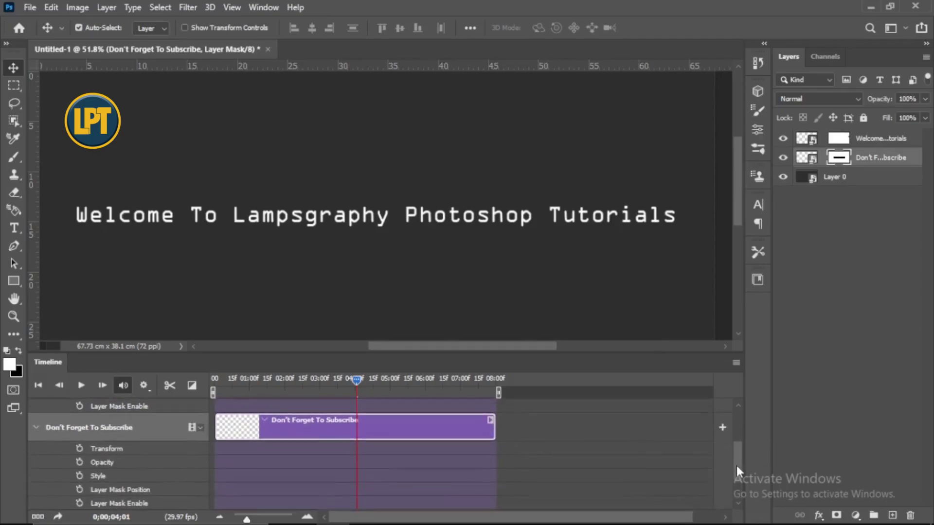
pyautogui.click(79, 486)
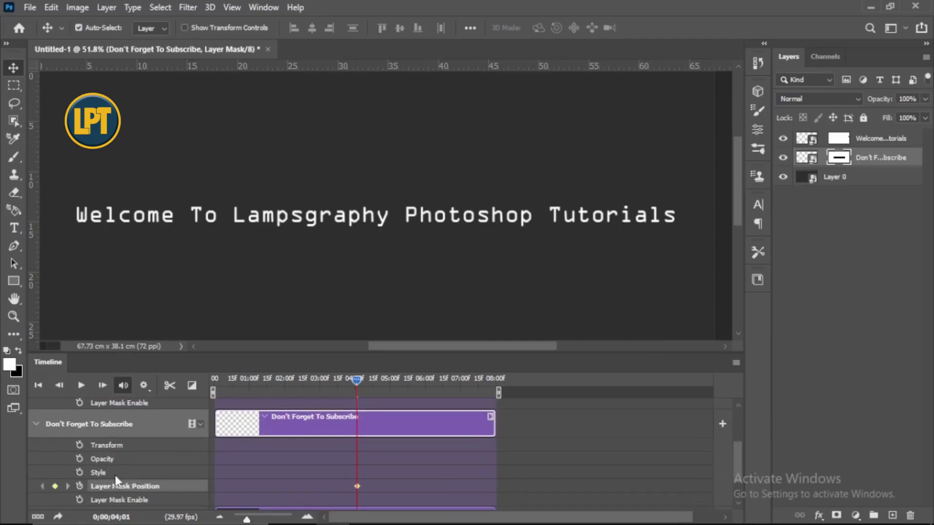
# Step: At the end of the timeline, slide the subscribe mask right to fully reveal the line by 08:00
pyautogui.moveTo(359, 385); pyautogui.dragTo(498, 393)
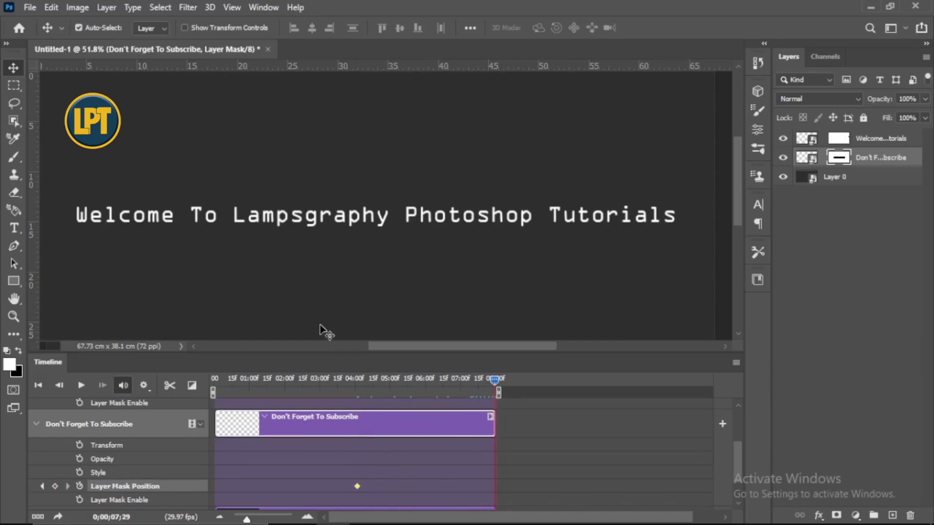
pyautogui.moveTo(296, 303); pyautogui.dragTo(679, 298)
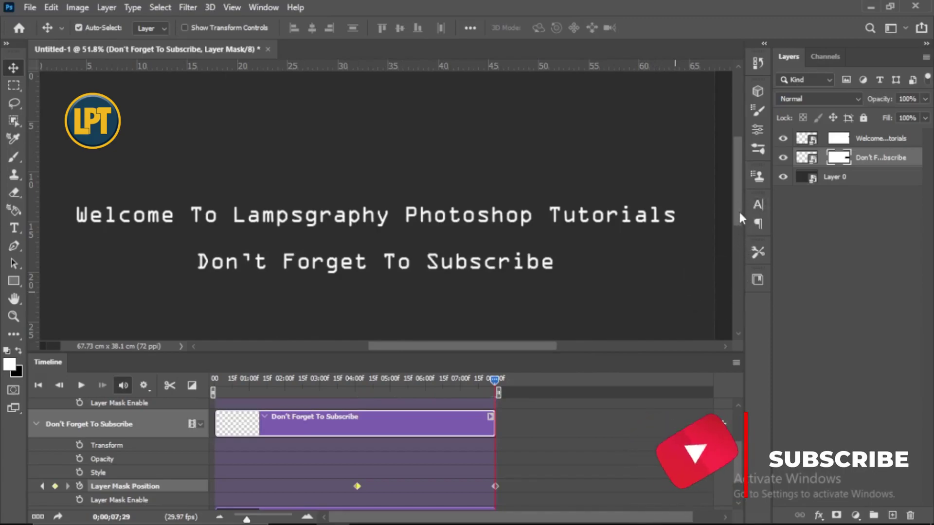
pyautogui.moveTo(738, 209); pyautogui.dragTo(738, 221)
pyautogui.moveTo(737, 461); pyautogui.dragTo(737, 476)
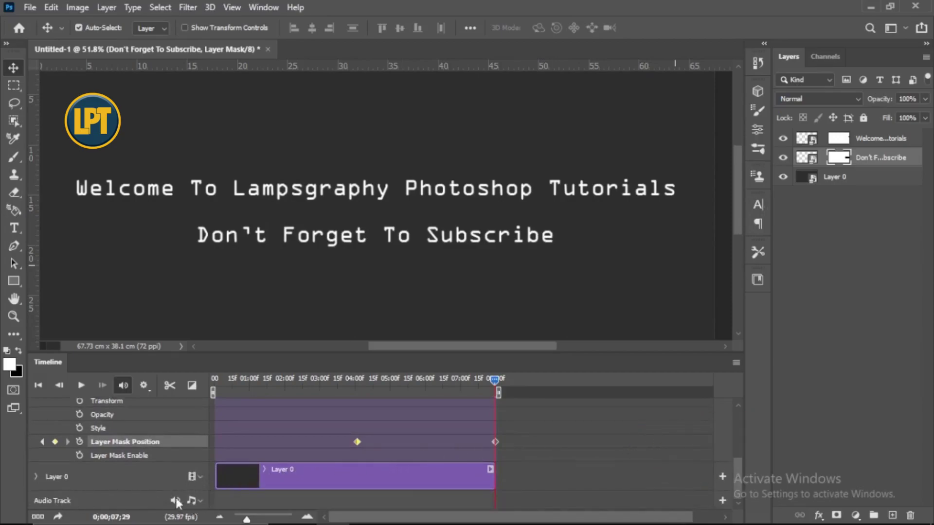
# Step: Add the TYPING sound file to the audio track
pyautogui.click(197, 503)
pyautogui.click(229, 417)
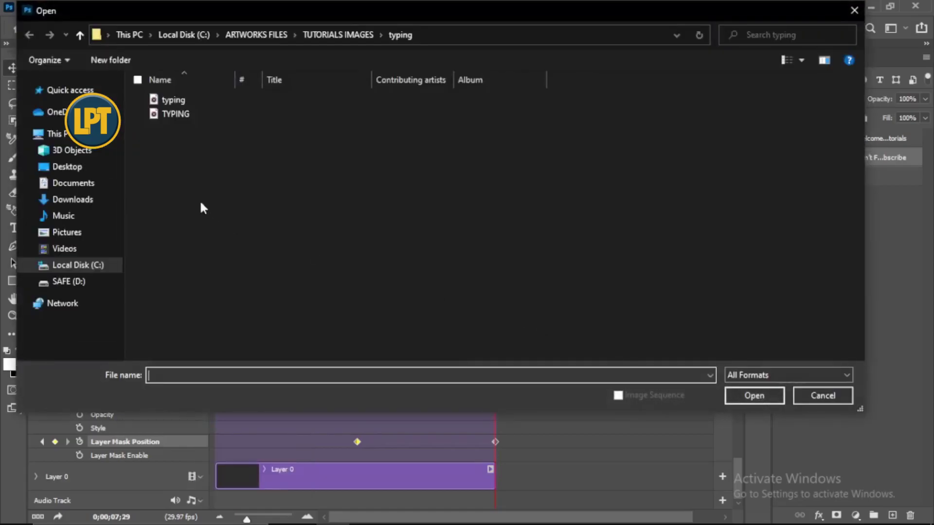
pyautogui.doubleClick(171, 115)
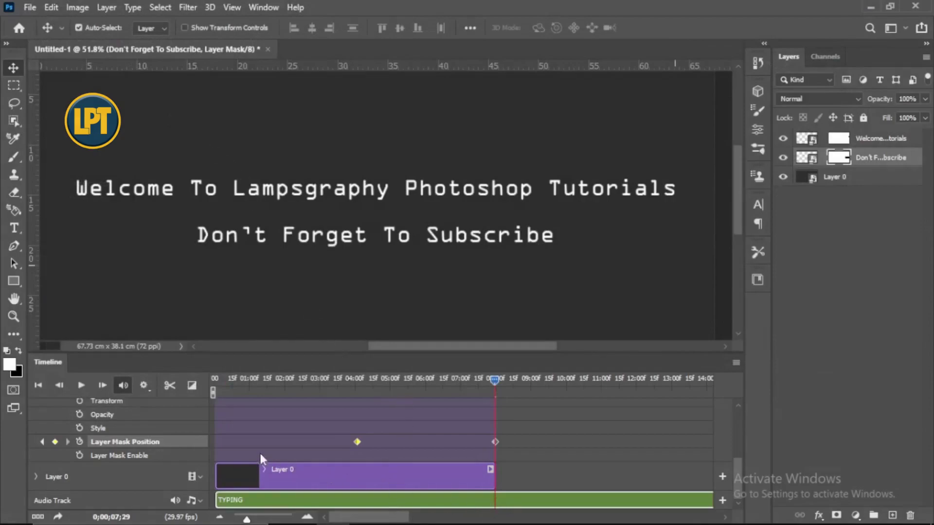
# Step: Cut the TYPING audio at 08:00, delete the leftover piece, and rewind to the start
pyautogui.click(170, 385)
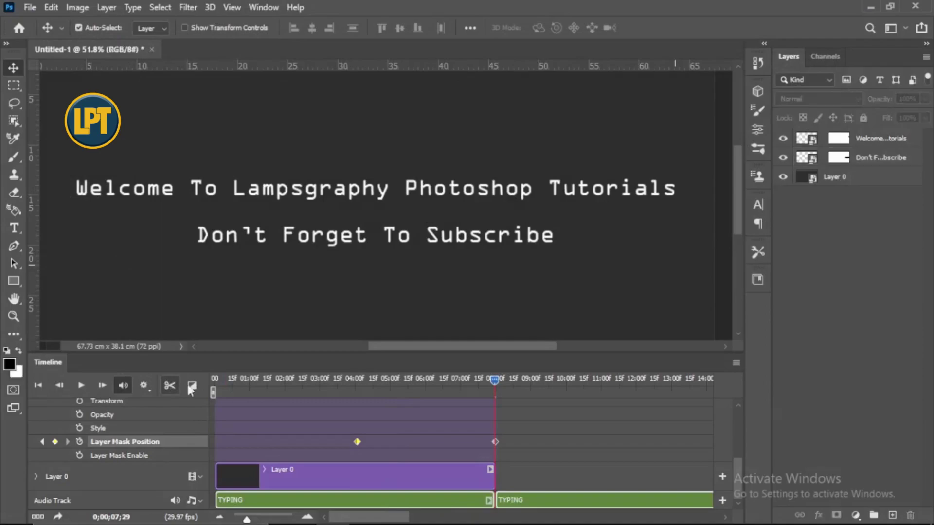
pyautogui.click(558, 508)
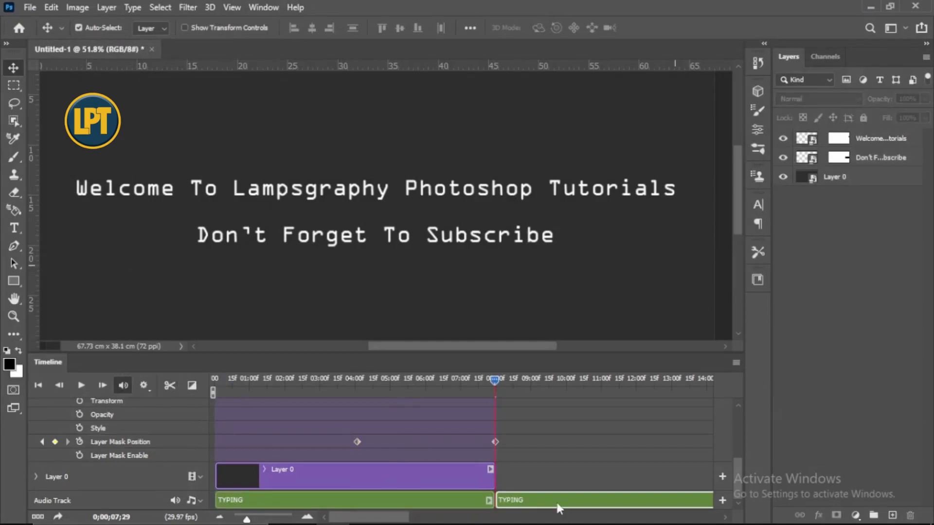
pyautogui.press('Delete')
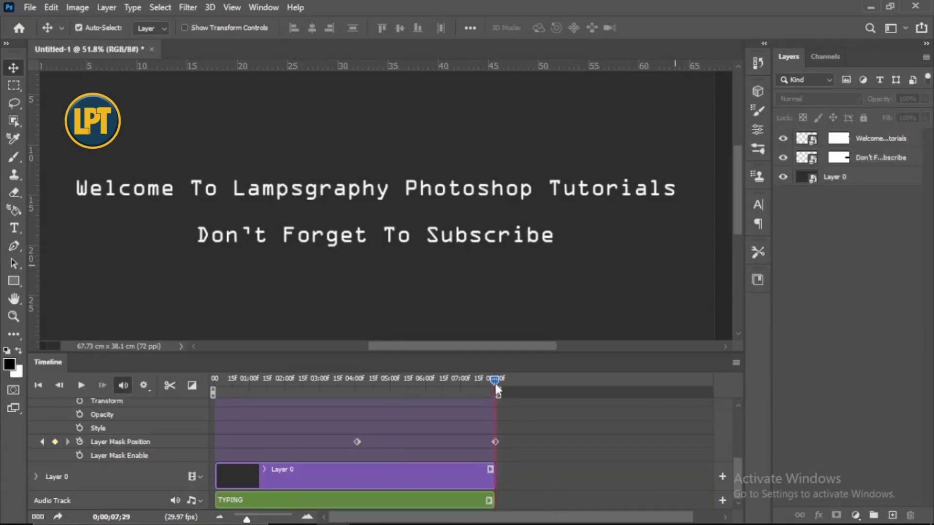
pyautogui.moveTo(468, 377); pyautogui.dragTo(198, 396)
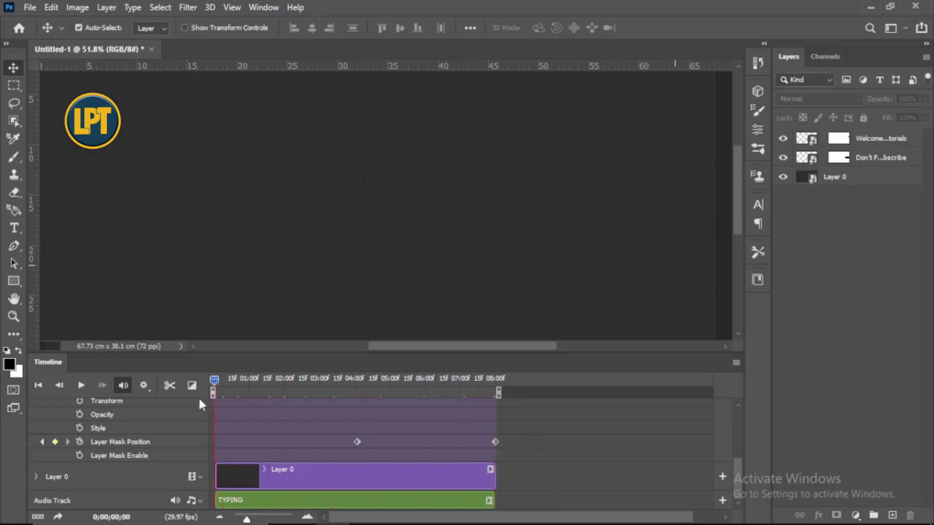
# Step: Render the timeline as an H.264 video file named 'typewriter'
pyautogui.click(736, 361)
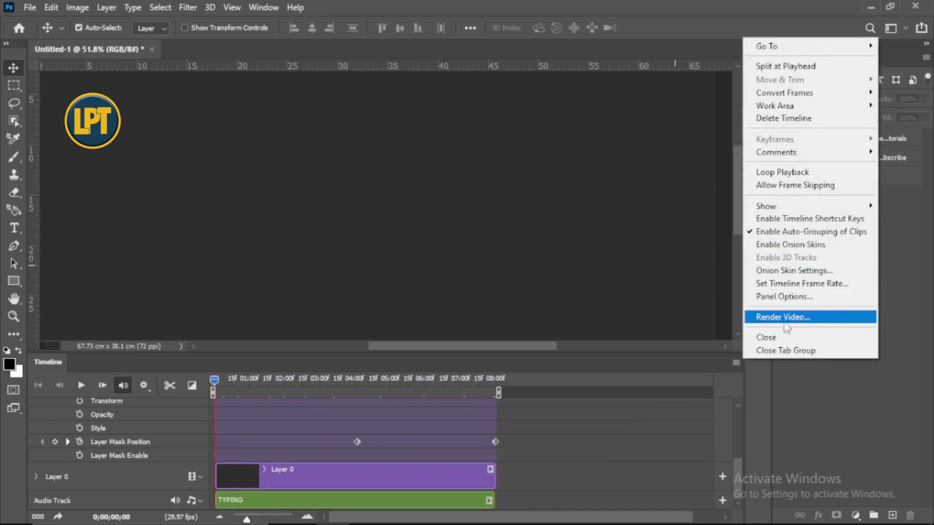
pyautogui.click(821, 317)
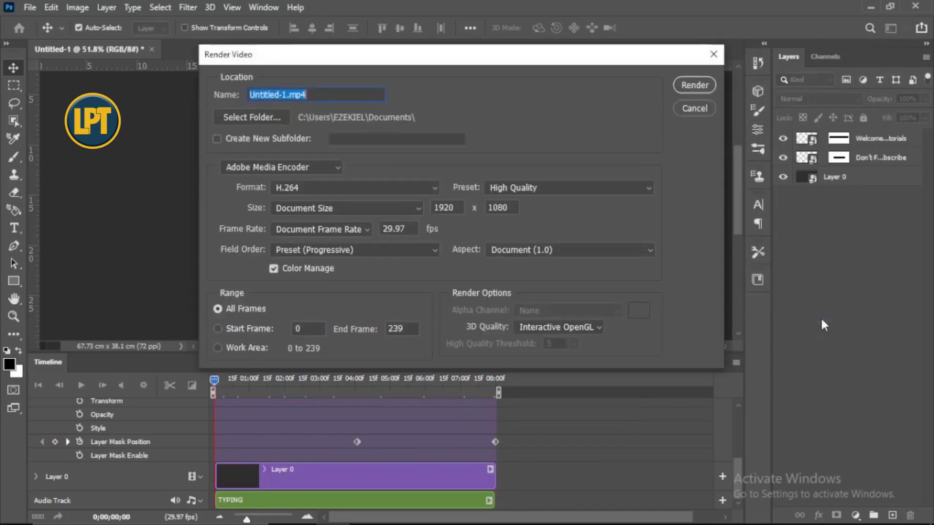
pyautogui.write('typ')
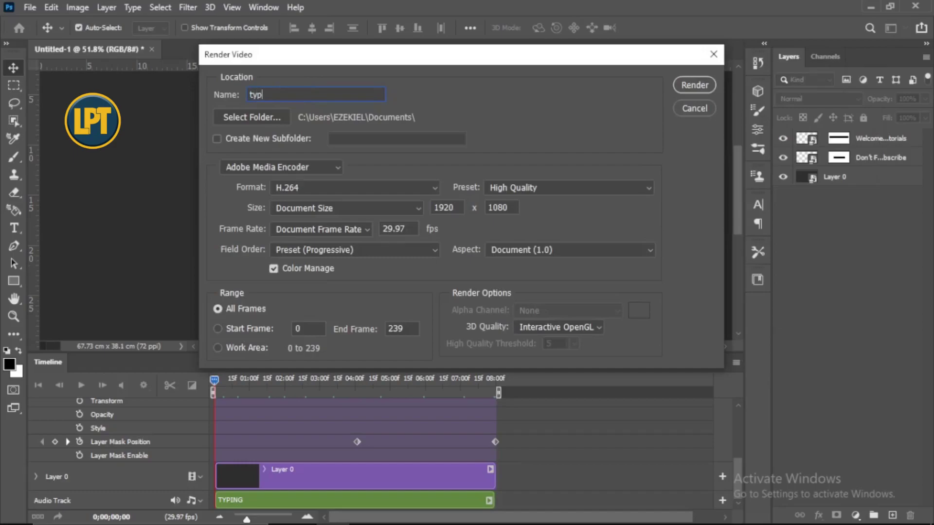
pyautogui.write('ewriter effect')
pyautogui.click(708, 90)
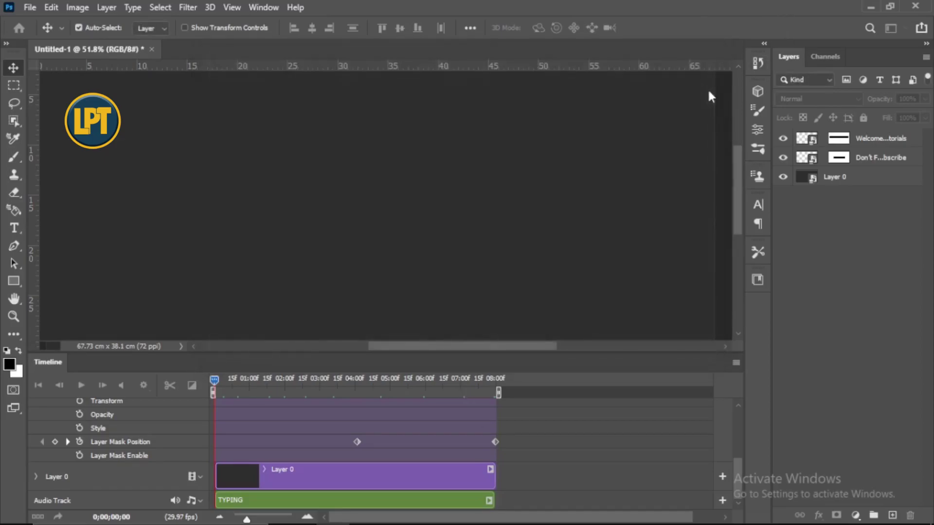